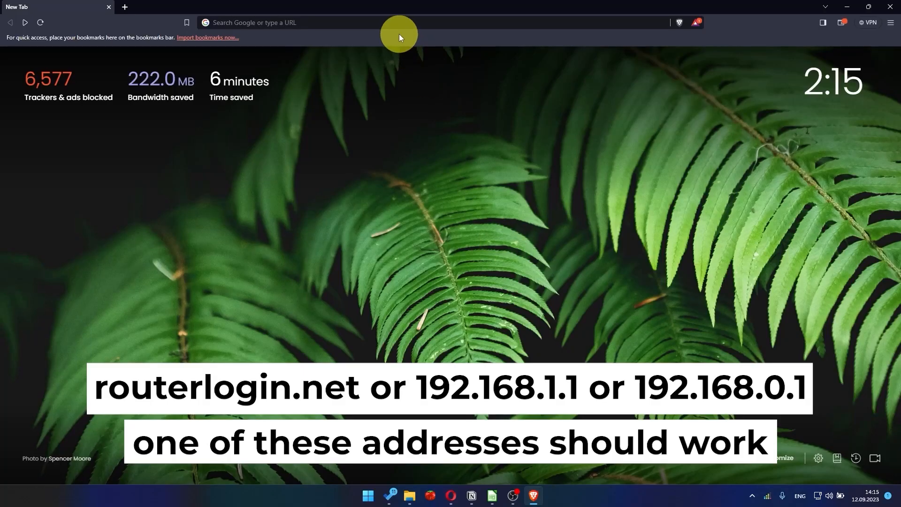
# Open the router's setup page at 192.168.1.1
pyautogui.click(398, 23)
pyautogui.write('1')
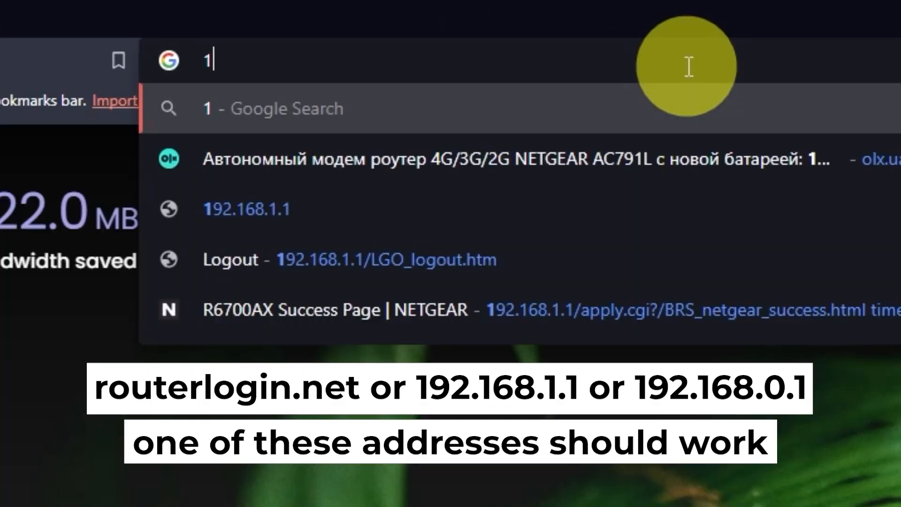
pyautogui.write('92.16')
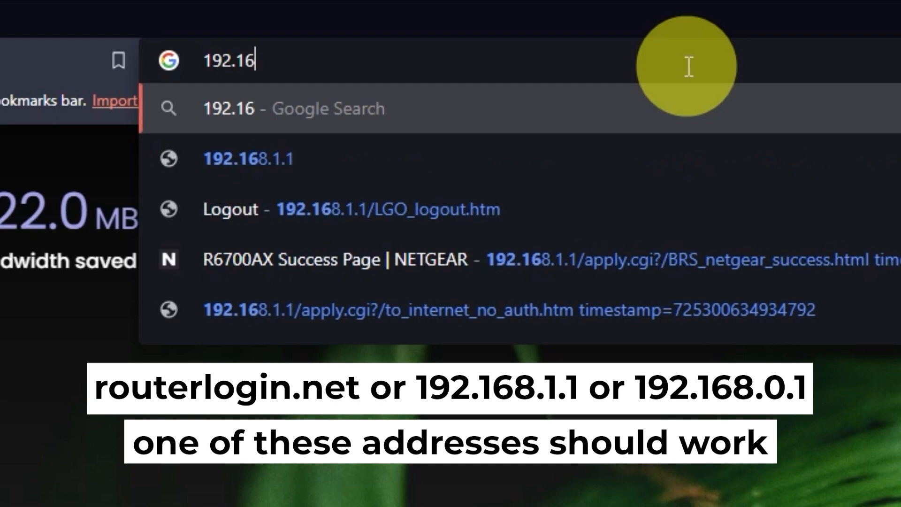
pyautogui.write('8.1.1')
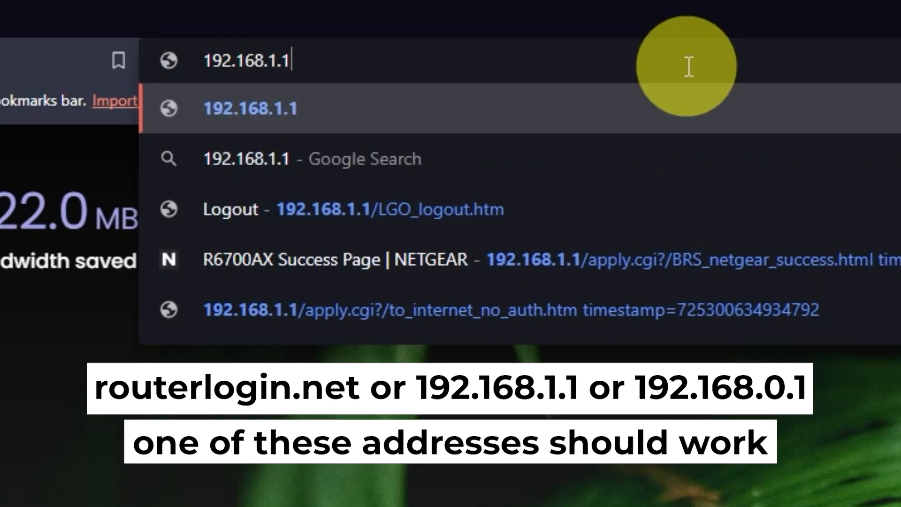
pyautogui.press('Return')
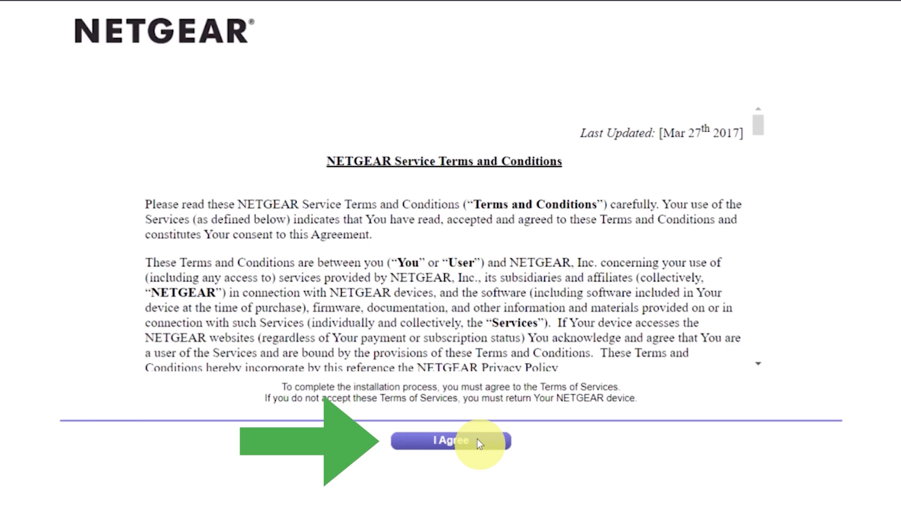
# Accept the NETGEAR terms and choose to configure the Internet connection manually without NETGEAR Genie's help
pyautogui.click(477, 441)
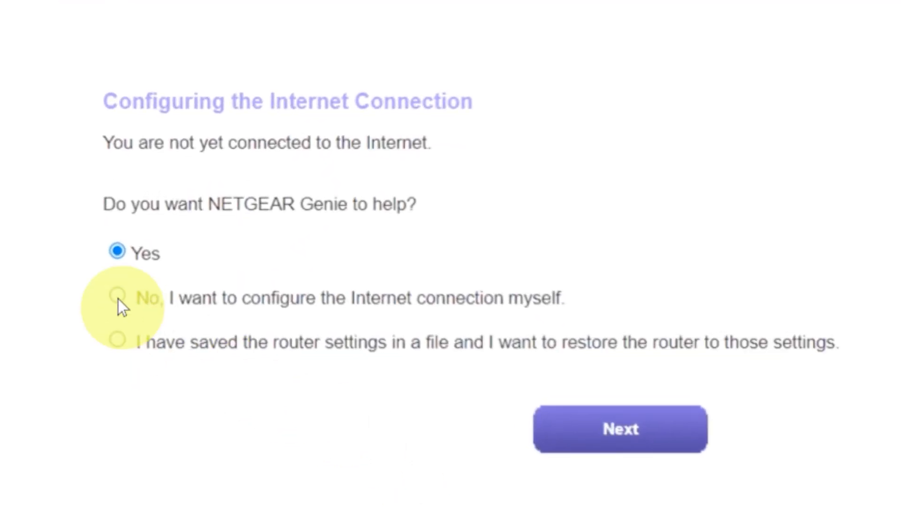
pyautogui.click(117, 298)
pyautogui.click(573, 429)
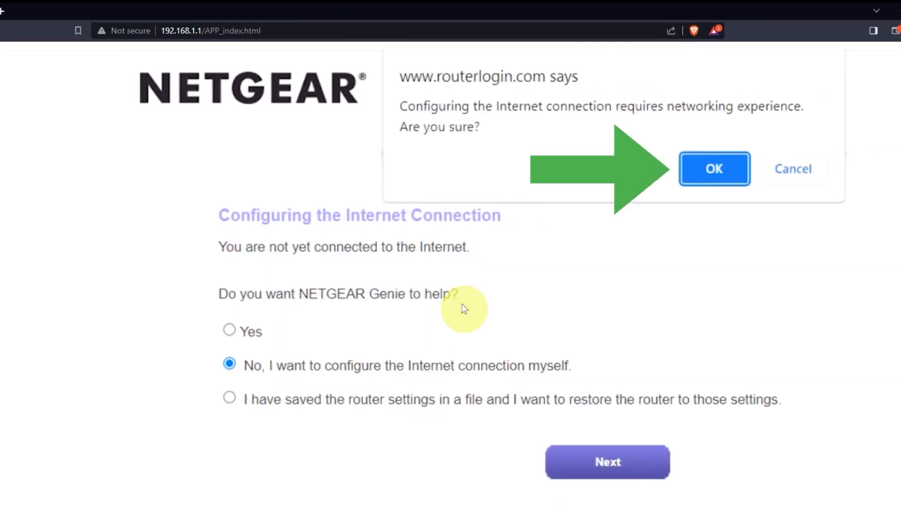
pyautogui.click(703, 167)
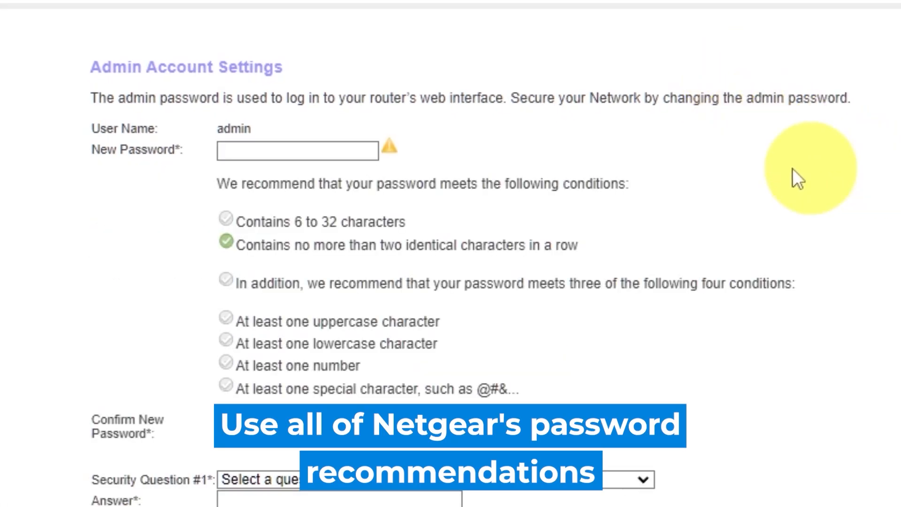
# Enter a new router admin password and repeat it in the confirmation field
pyautogui.click(280, 149)
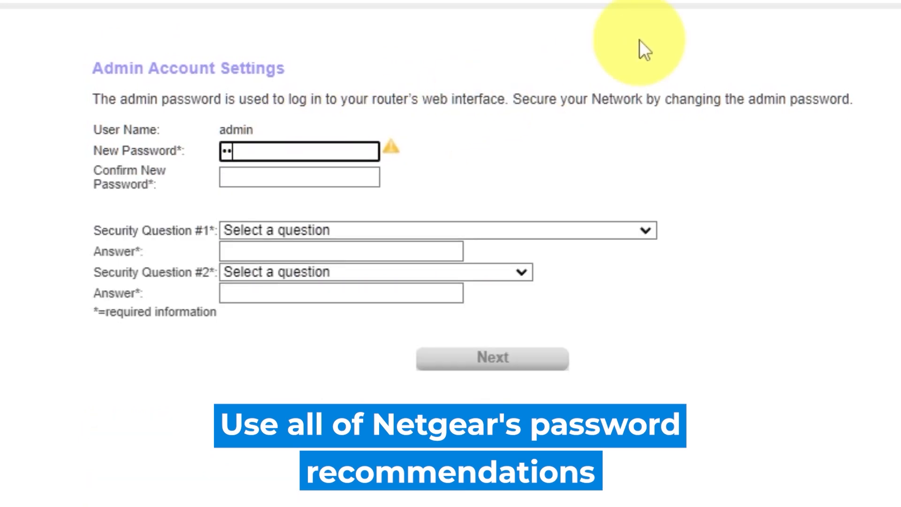
pyautogui.write('•••••••••••')
pyautogui.click(332, 177)
pyautogui.write('•••••••••')
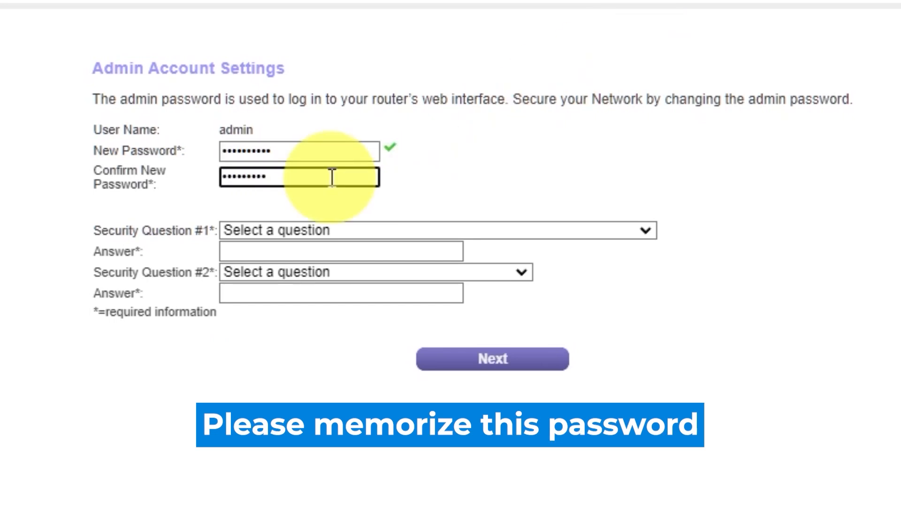
# Set security question #1 to "What was the name of the first school you attended?" and enter its answer
pyautogui.click(645, 230)
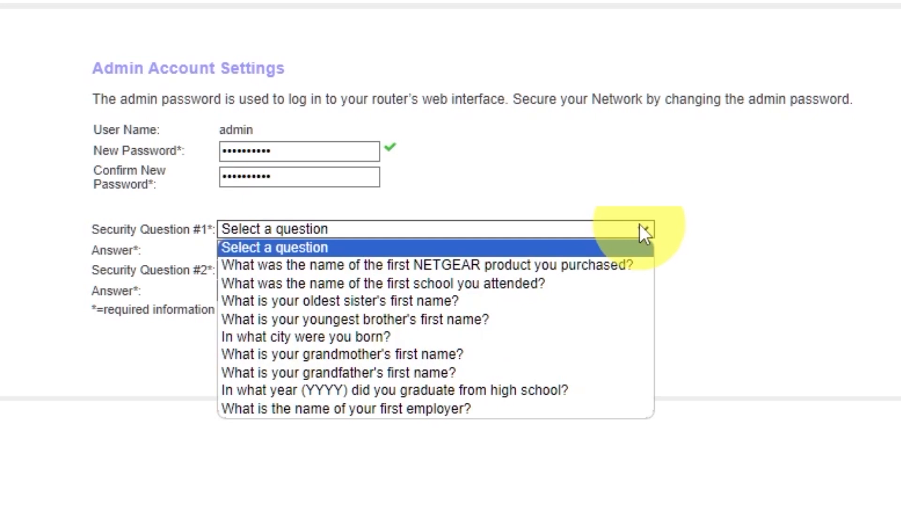
pyautogui.click(493, 283)
pyautogui.click(431, 251)
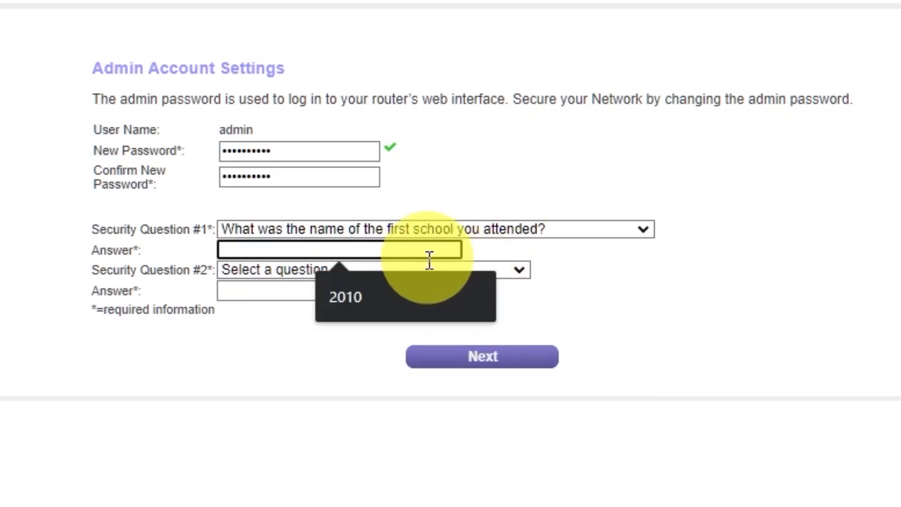
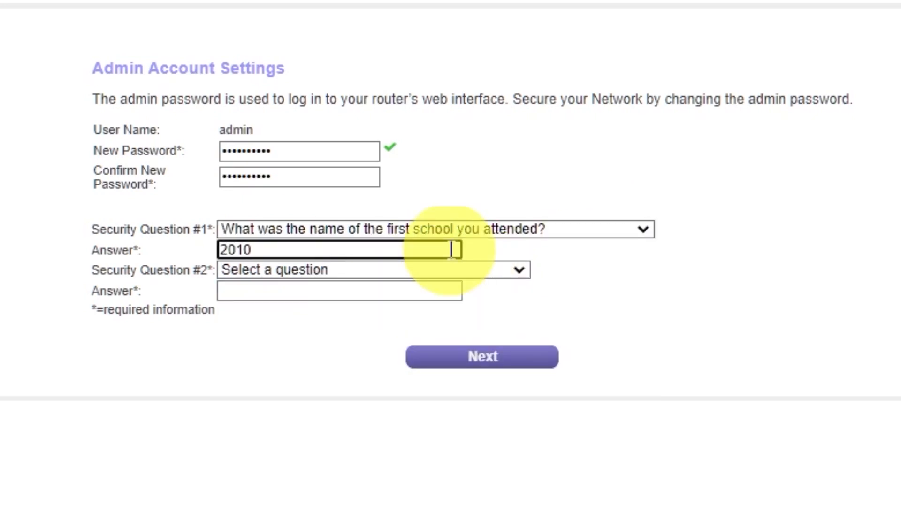
# Set security question #2 to "In what city was your father born?", enter its answer and submit the admin account settings
pyautogui.click(518, 270)
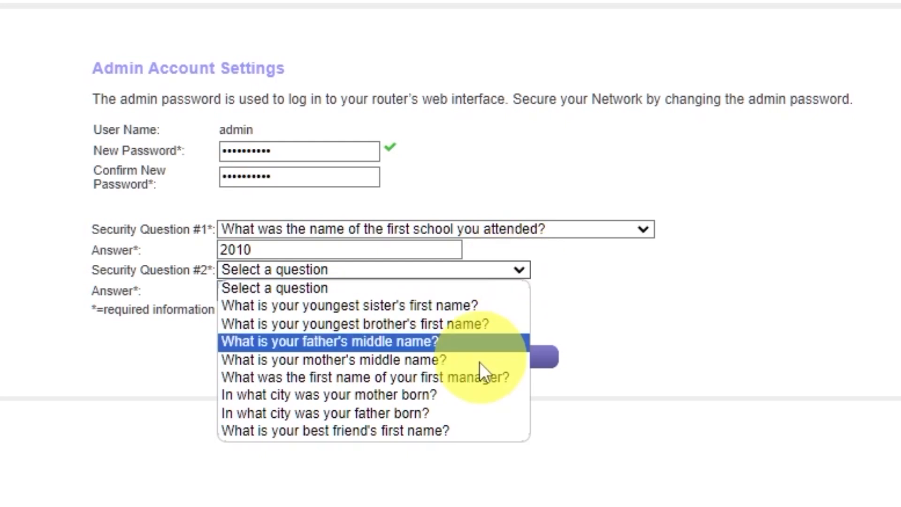
pyautogui.click(461, 412)
pyautogui.click(419, 290)
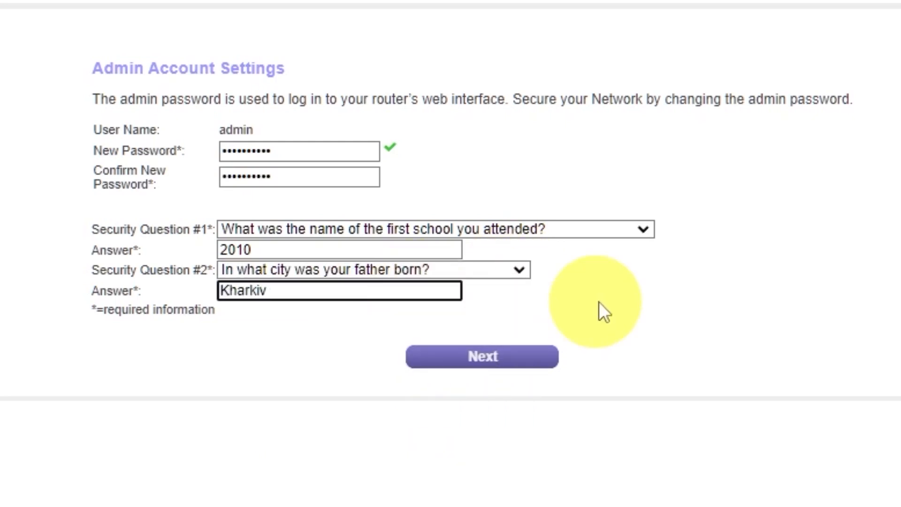
pyautogui.click(627, 310)
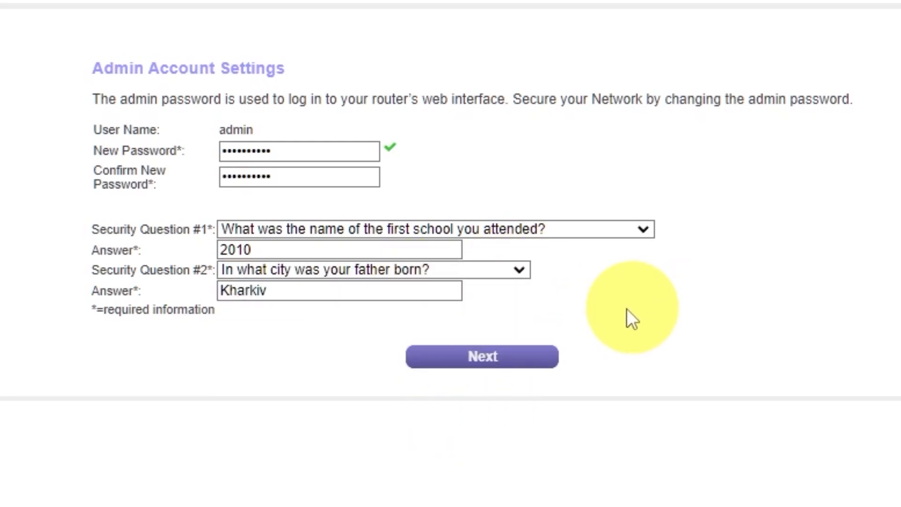
pyautogui.click(467, 362)
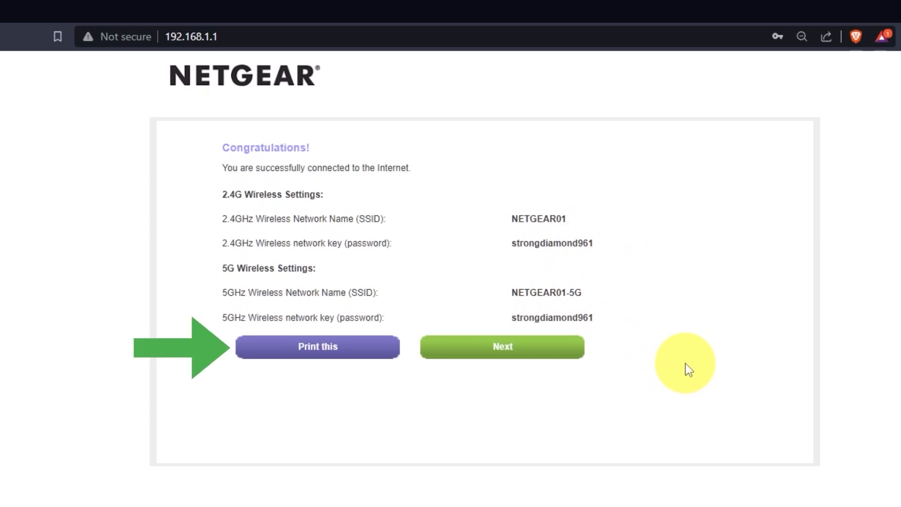
# Continue past the wireless settings summary and upgrade the router firmware to V1.0.0.54 to complete the installation
pyautogui.click(553, 359)
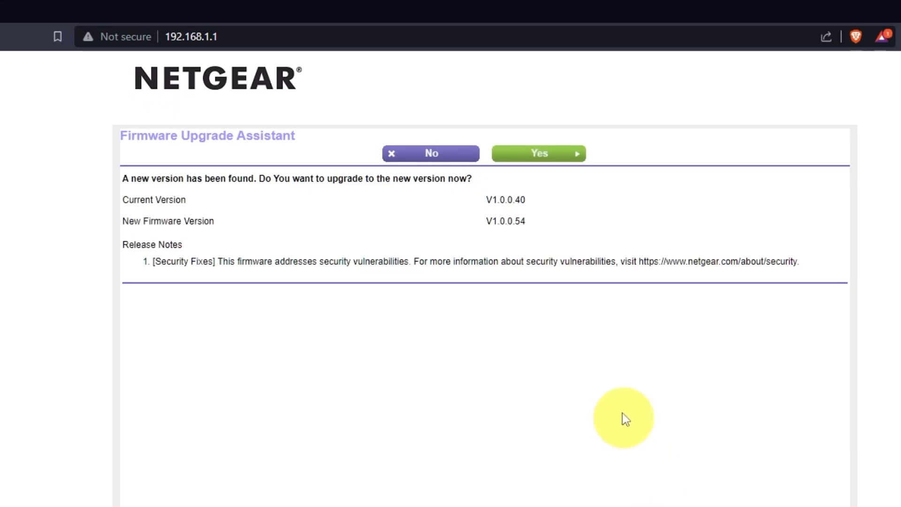
pyautogui.click(567, 159)
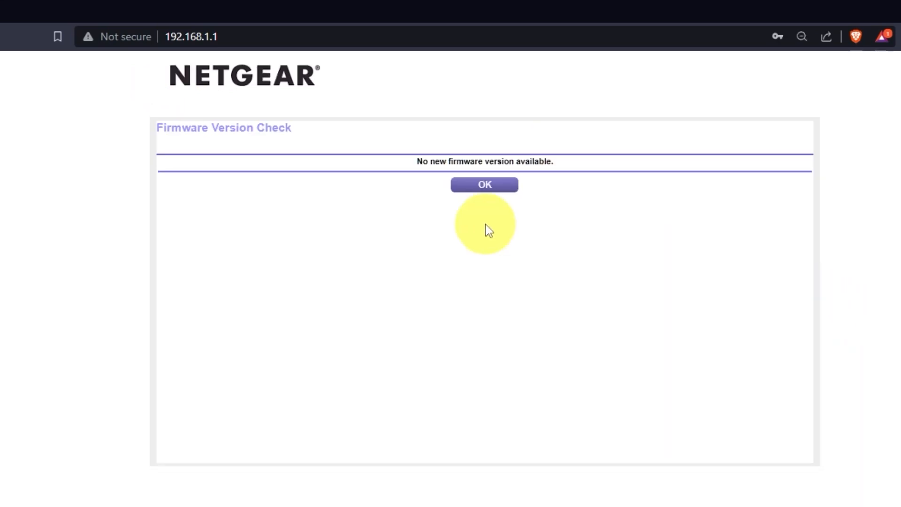
pyautogui.click(484, 185)
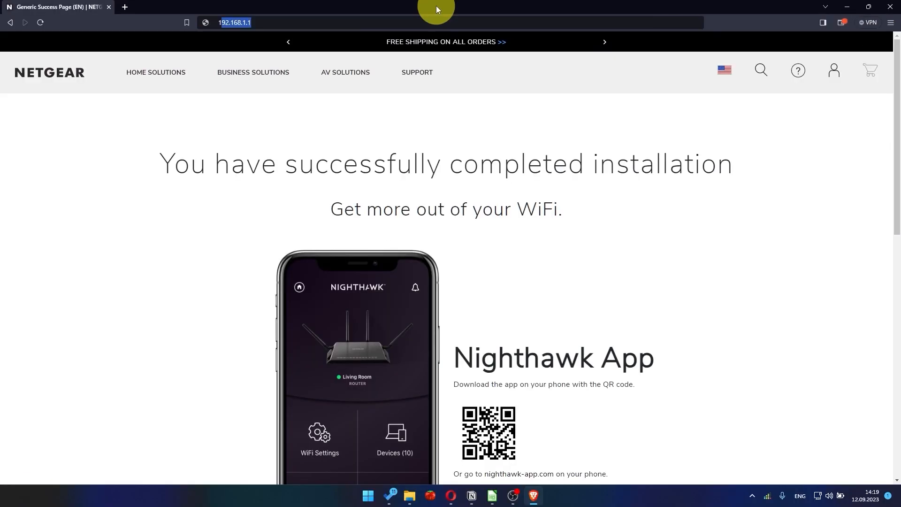
# Sign in to the router at 192.168.1.1 with the username admin and the admin account password
pyautogui.write('192.16')
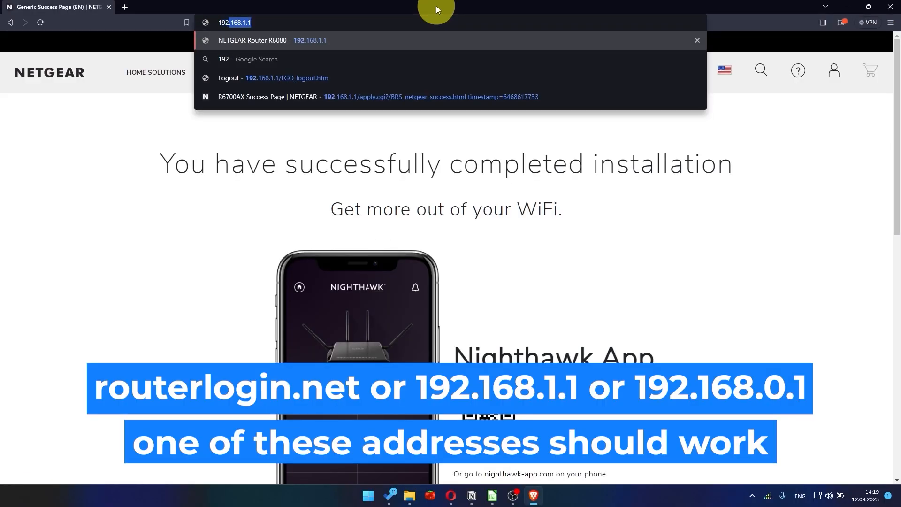
pyautogui.write('8.1.1')
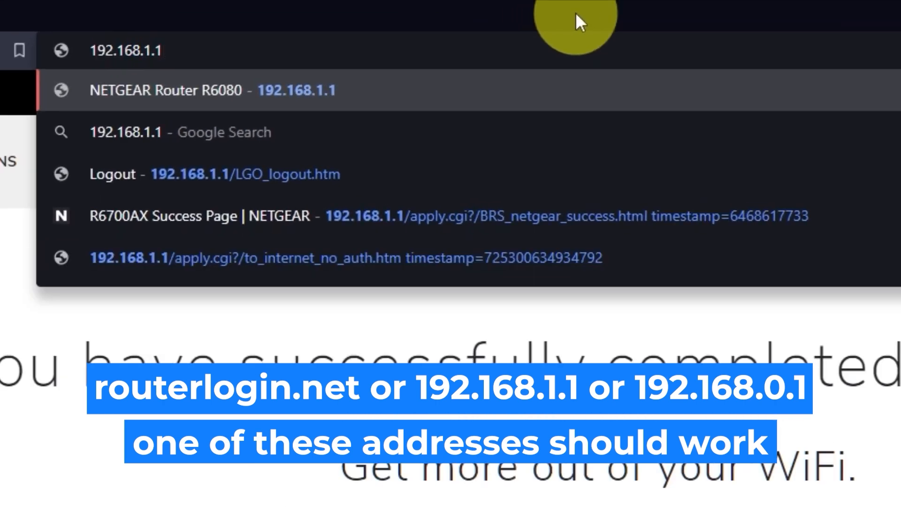
pyautogui.press('Return')
pyautogui.write('admin')
pyautogui.click(724, 238)
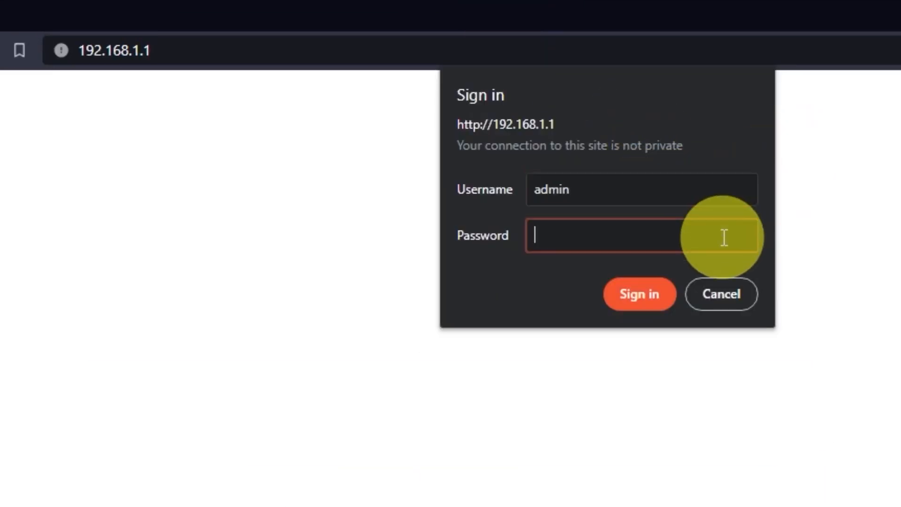
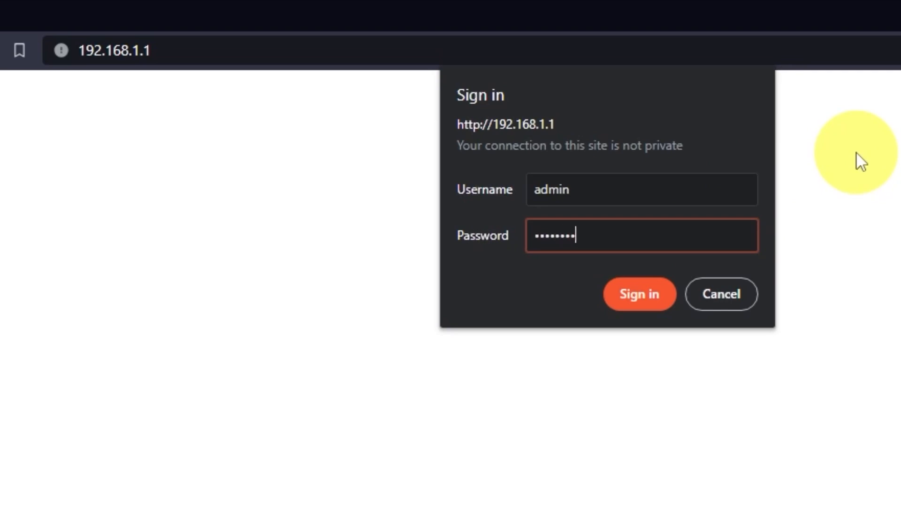
pyautogui.click(664, 301)
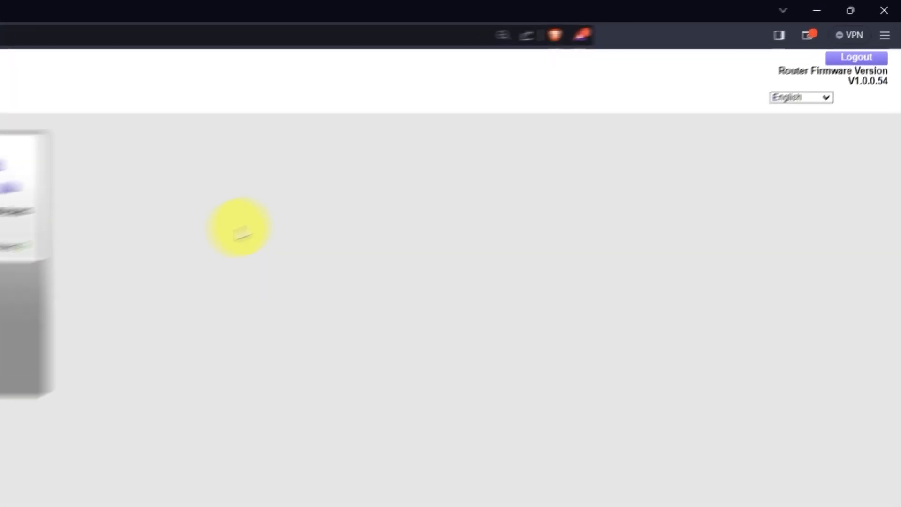
# Look through the available interface languages of the router's web interface, keeping English
pyautogui.click(769, 164)
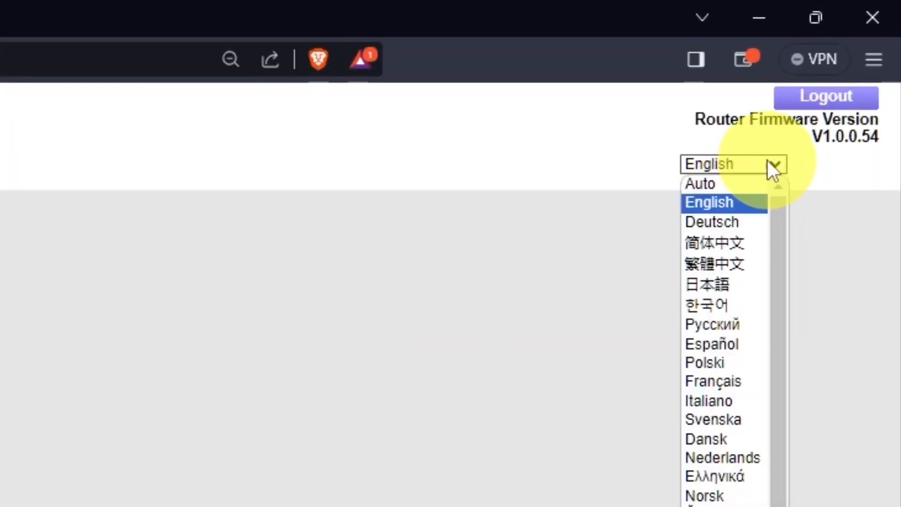
pyautogui.scroll(-1, 722, 314)
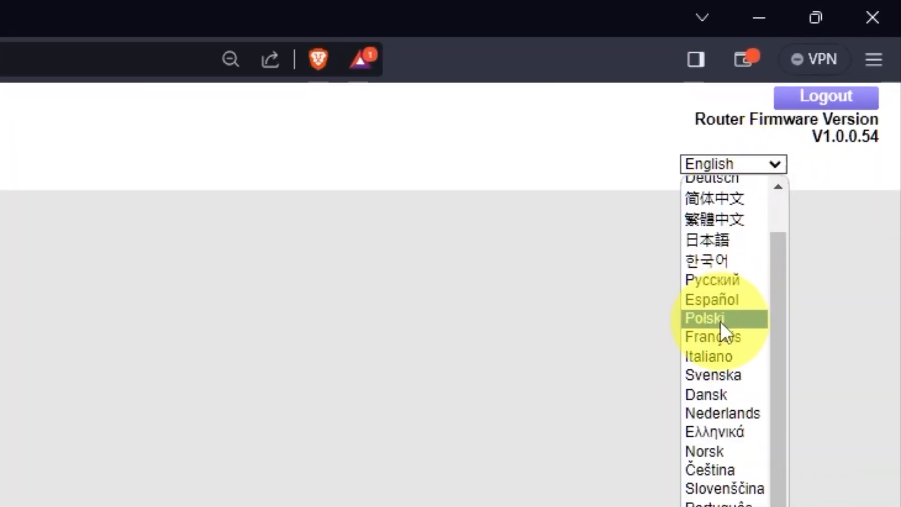
pyautogui.scroll(1, 726, 308)
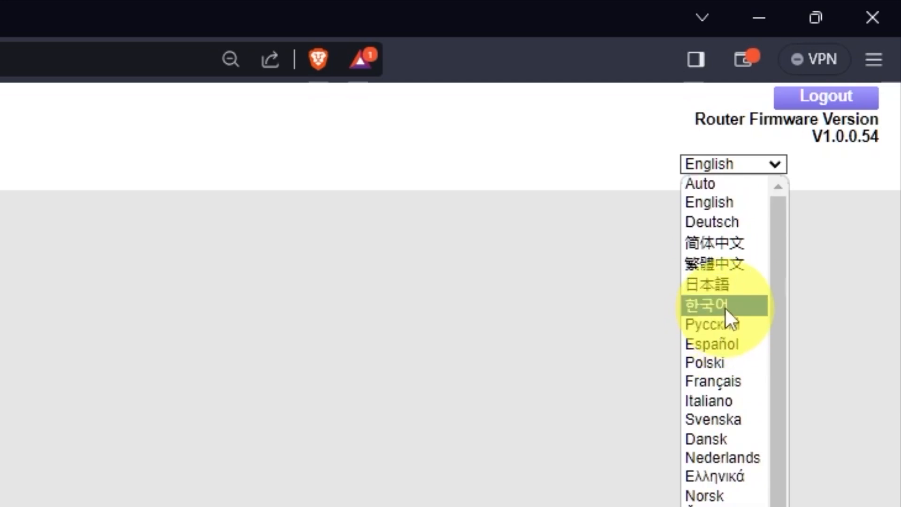
pyautogui.click(779, 160)
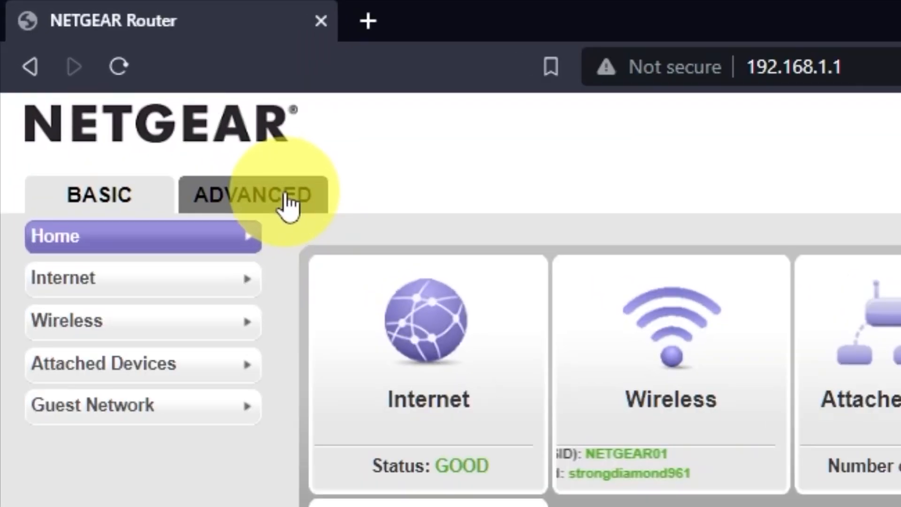
# Use the advanced Setup Wizard's manual configuration option and apply the Internet Setup with no login, dynamic IP and automatic DNS
pyautogui.click(287, 201)
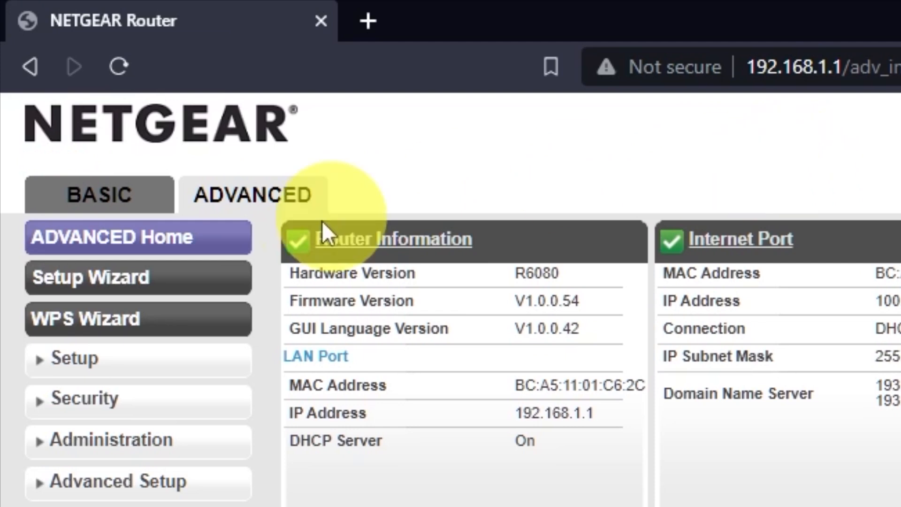
pyautogui.click(191, 274)
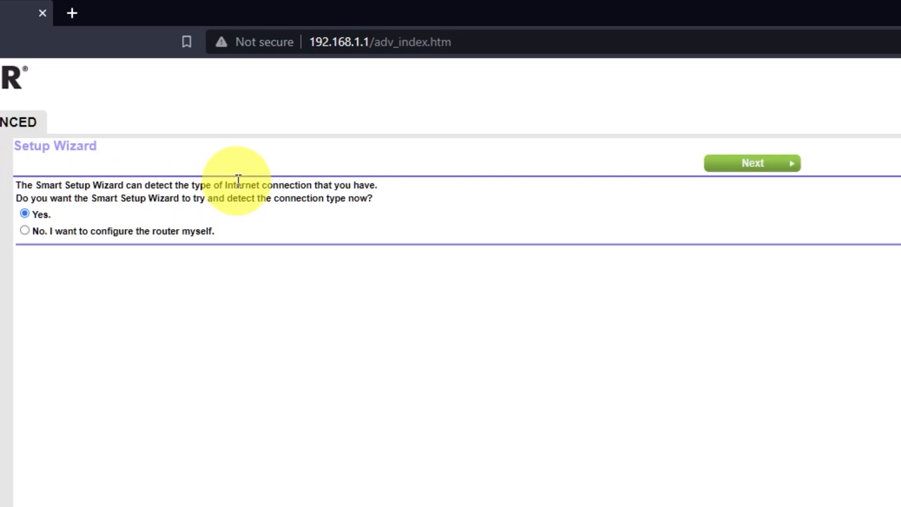
pyautogui.click(24, 231)
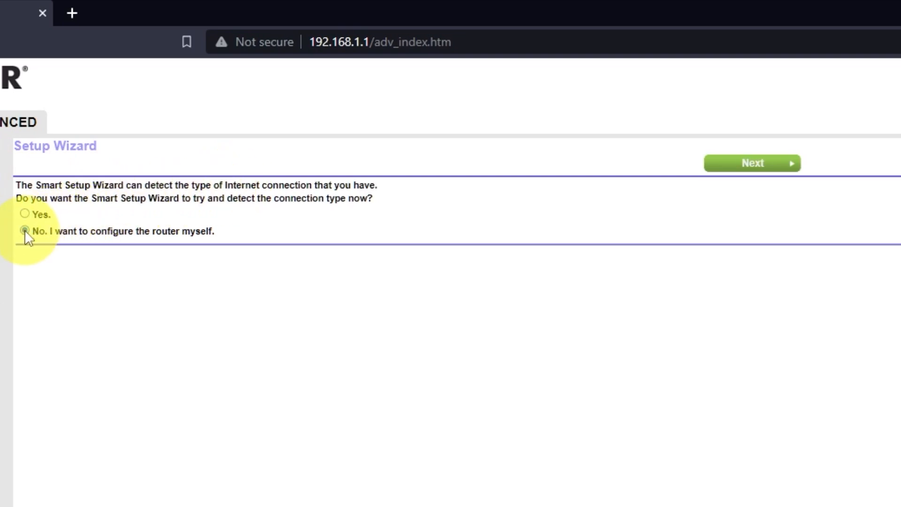
pyautogui.click(767, 164)
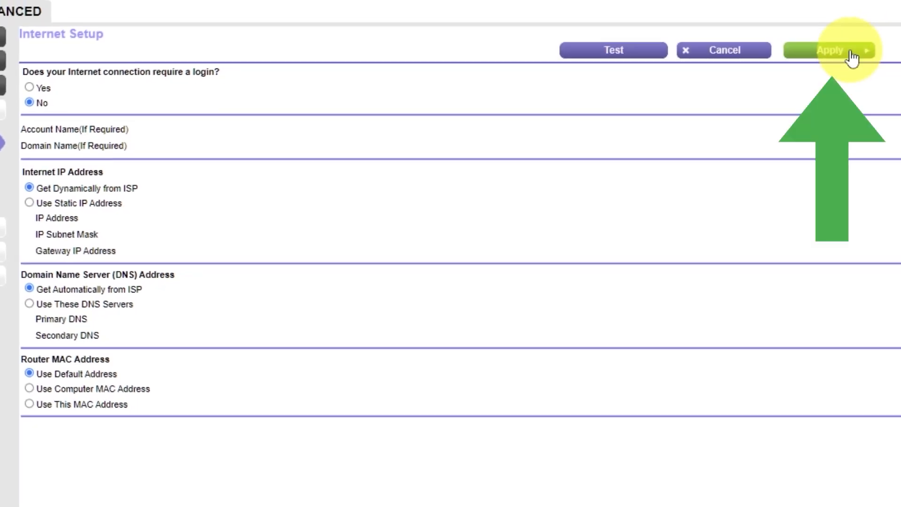
pyautogui.click(851, 54)
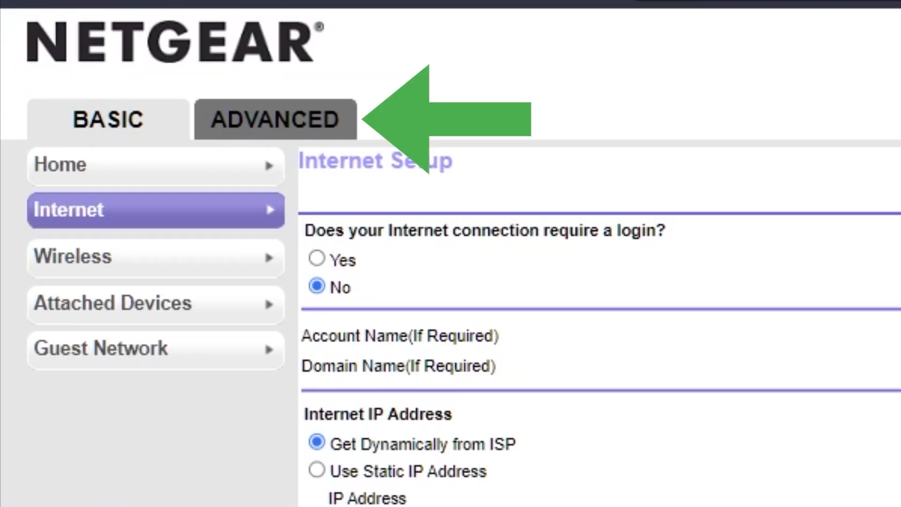
# Reboot the router from the advanced home page and accept the traffic disruption
pyautogui.click(276, 127)
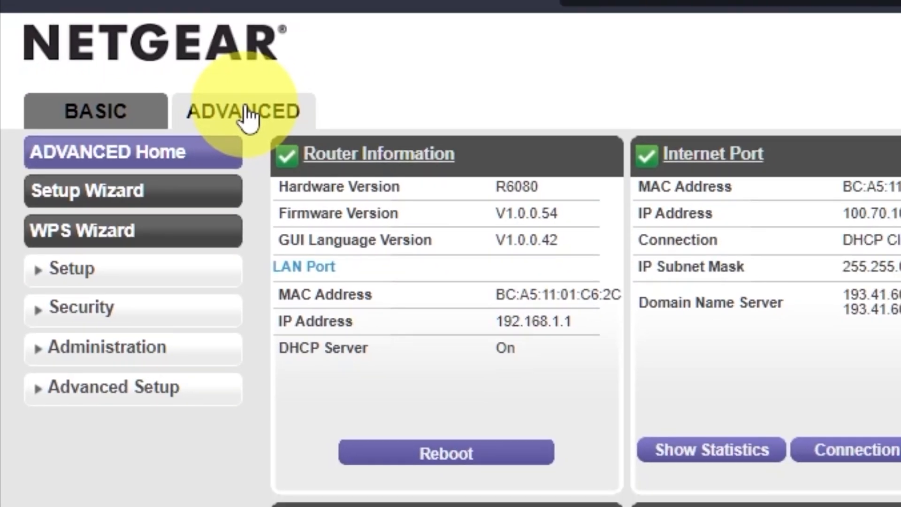
pyautogui.click(501, 454)
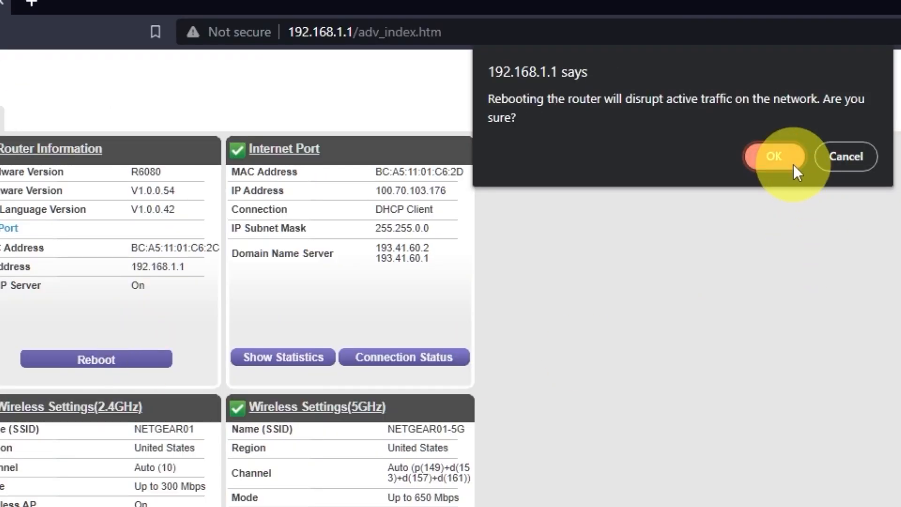
pyautogui.click(786, 156)
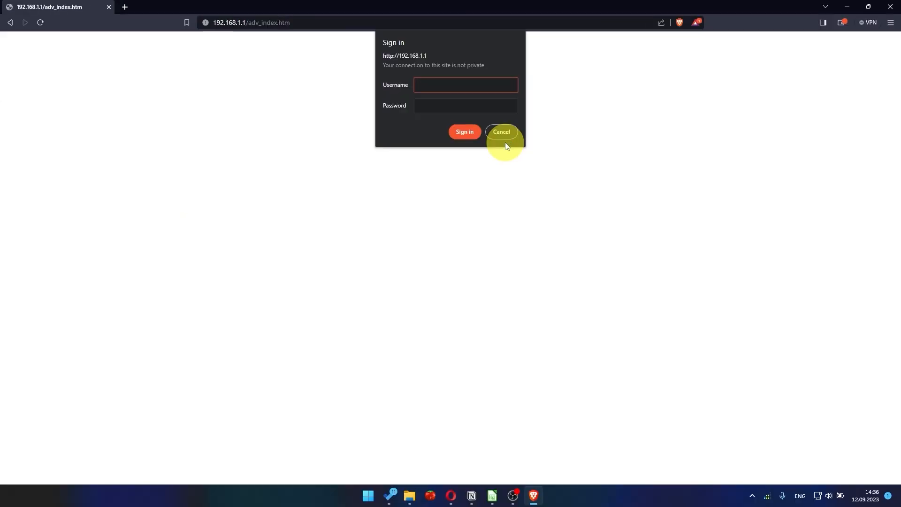
# Search the web for youtube in a new browser tab to check the Internet connection after the reboot
pyautogui.click(125, 7)
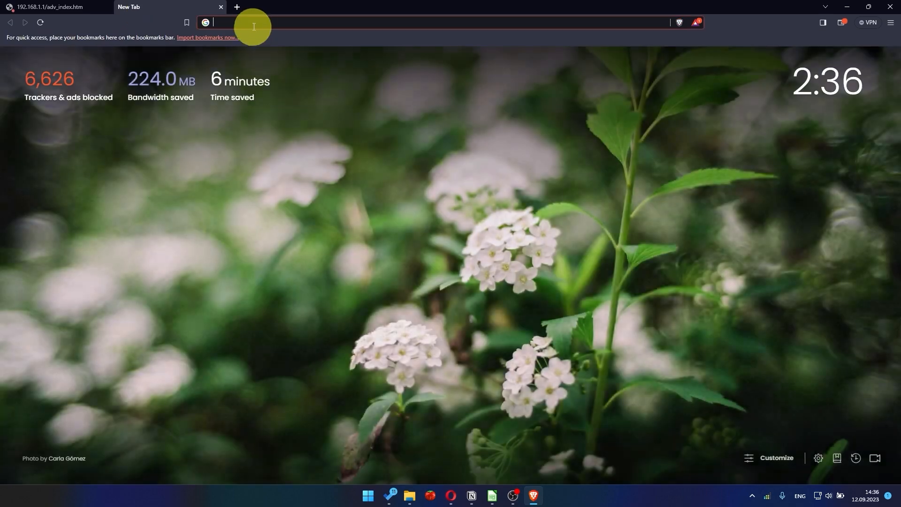
pyautogui.click(260, 21)
pyautogui.write('you')
pyautogui.press('Return')
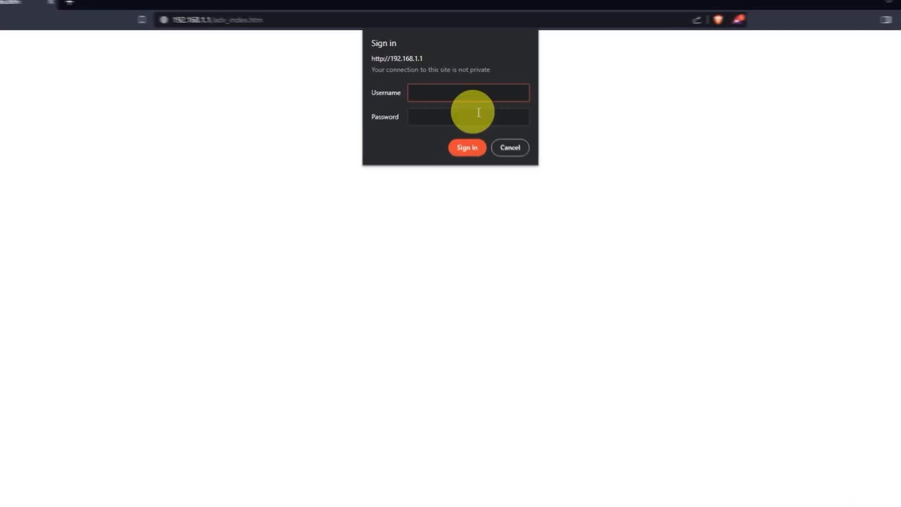
# Sign in to the router again with the username admin and the admin account password
pyautogui.click(483, 120)
pyautogui.write('admin')
pyautogui.press('Tab')
pyautogui.write('*********')
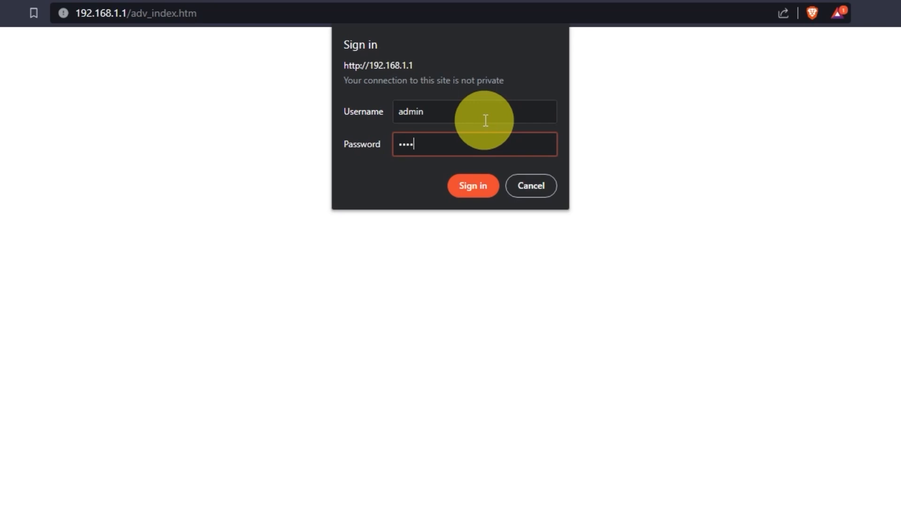
pyautogui.click(481, 185)
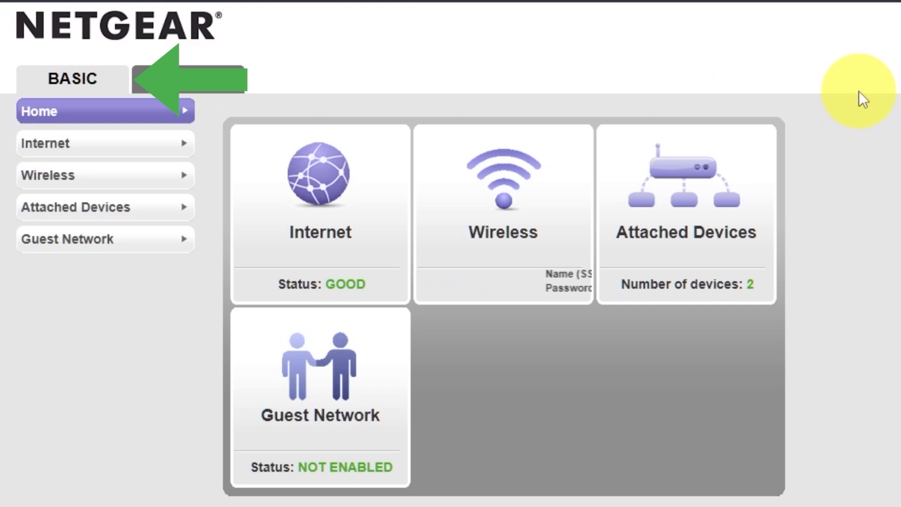
# Apply the basic Internet settings with a changed router MAC address and reboot the router from the advanced home page
pyautogui.click(91, 149)
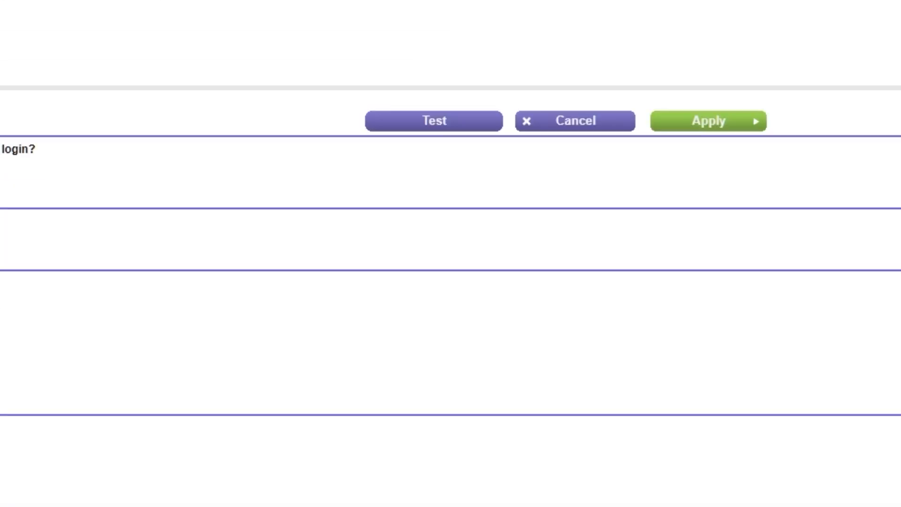
pyautogui.click(744, 122)
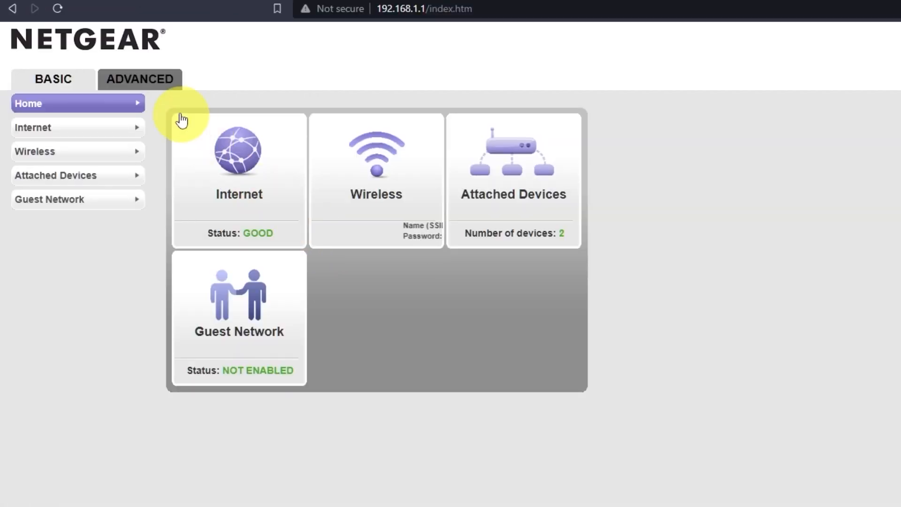
pyautogui.click(161, 90)
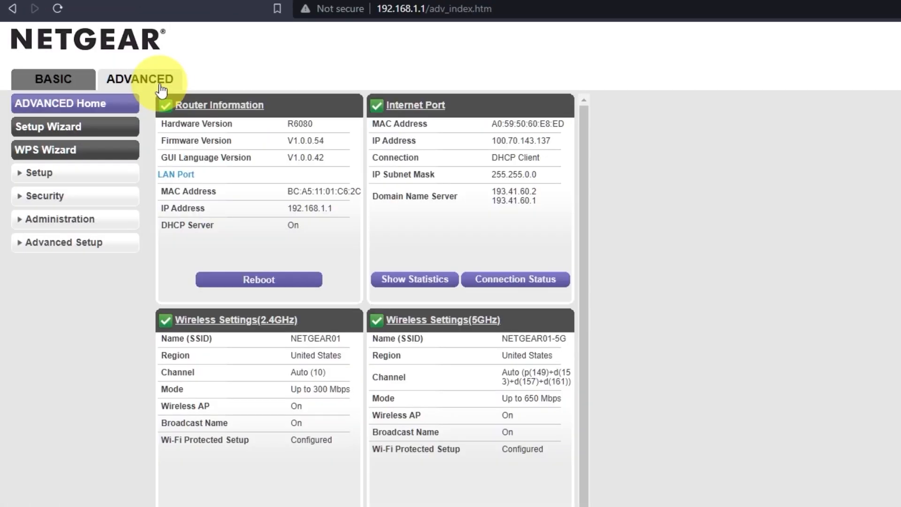
pyautogui.click(273, 282)
pyautogui.click(743, 101)
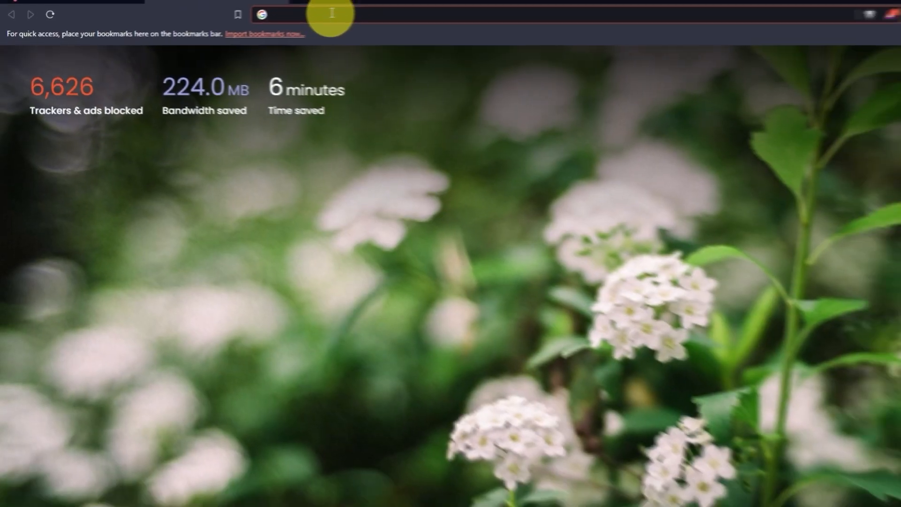
# Test Internet access with the new MAC address by searching the web for youtube
pyautogui.click(260, 21)
pyautogui.write('you')
pyautogui.press('Return')
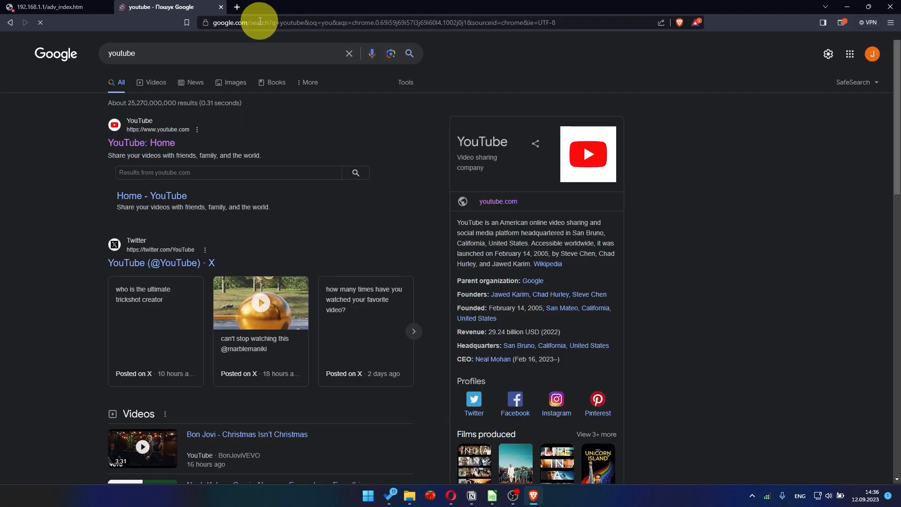